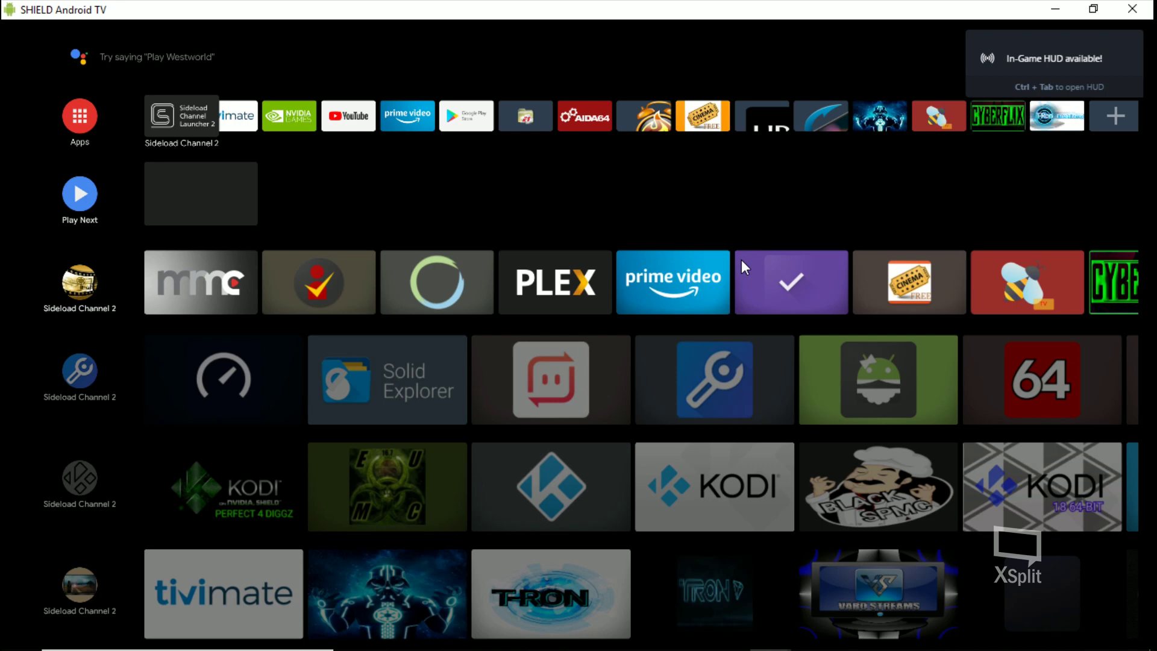
scroll(741, 259, down, 3)
scroll(742, 260, down, 2)
scroll(741, 260, up, 2)
scroll(741, 260, up, 2)
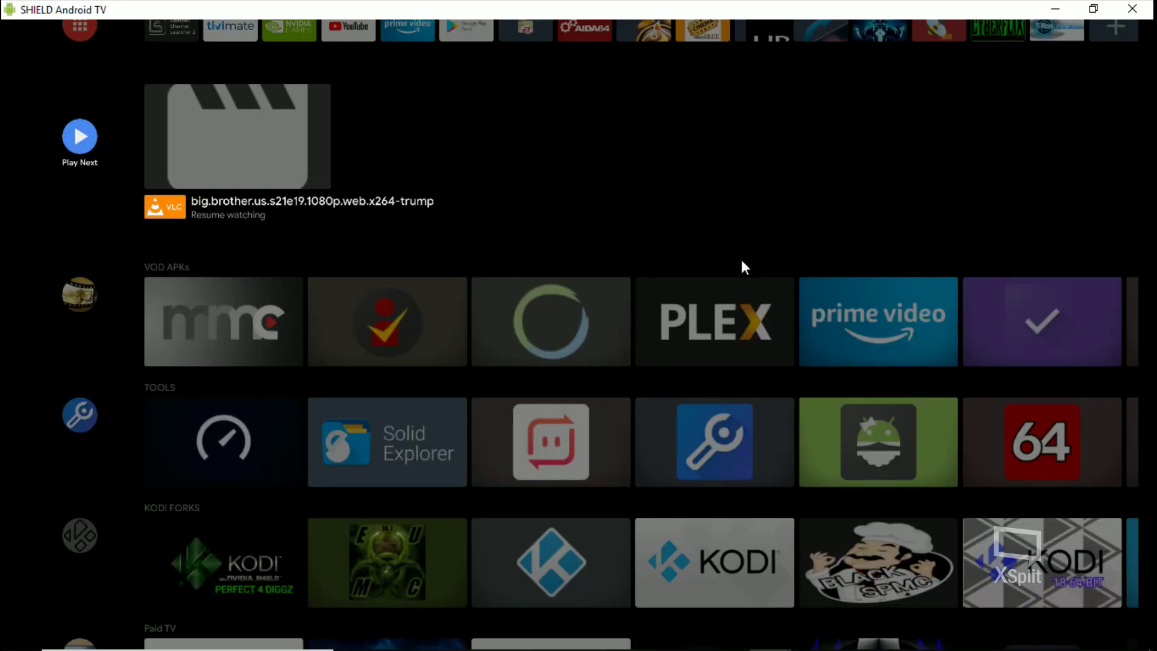
scroll(740, 256, up, 2)
scroll(741, 260, up, 1)
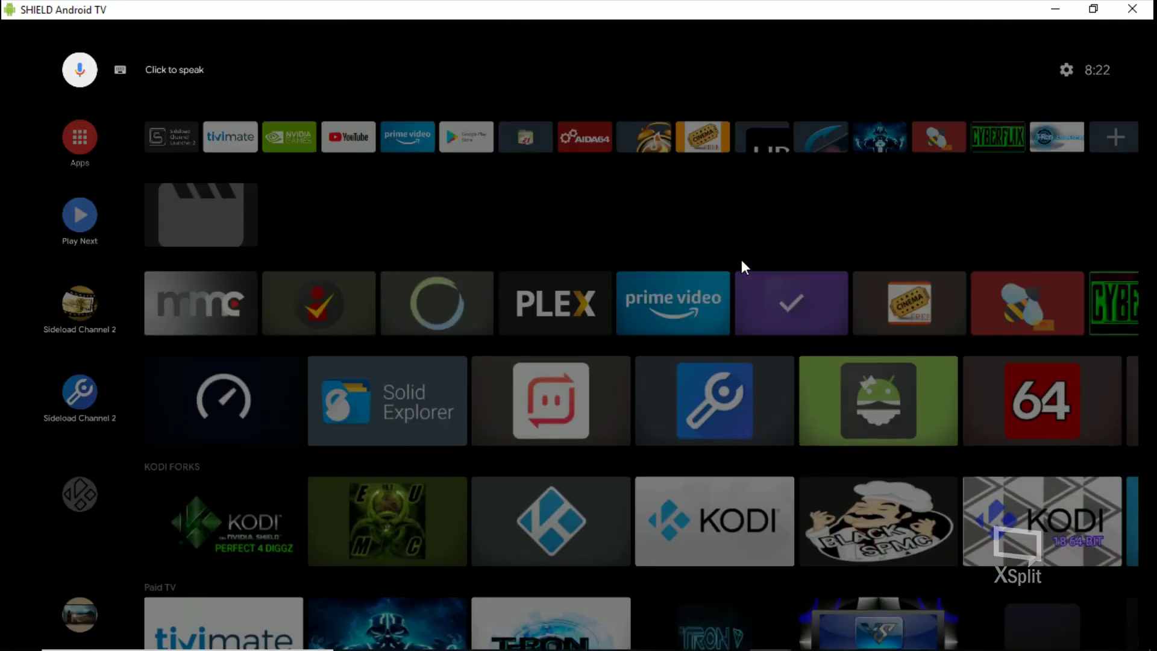
Open the Settings panel, browse its entries, then close it back to the home screen.
key(Right)
key(Right)
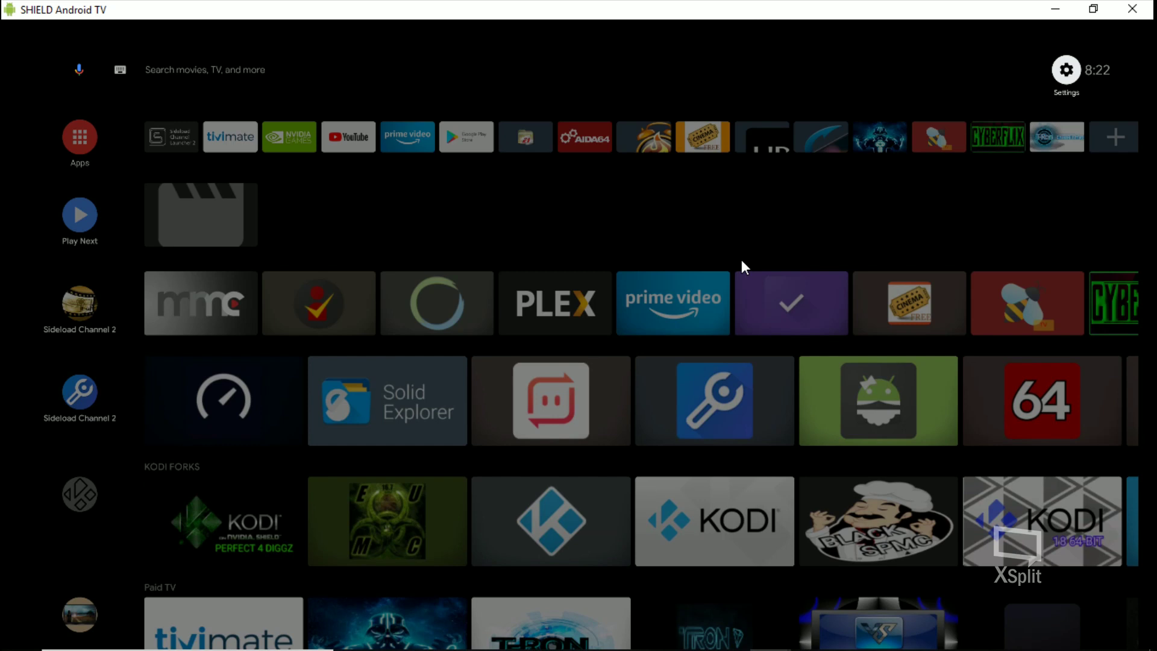
key(Return)
key(Down)
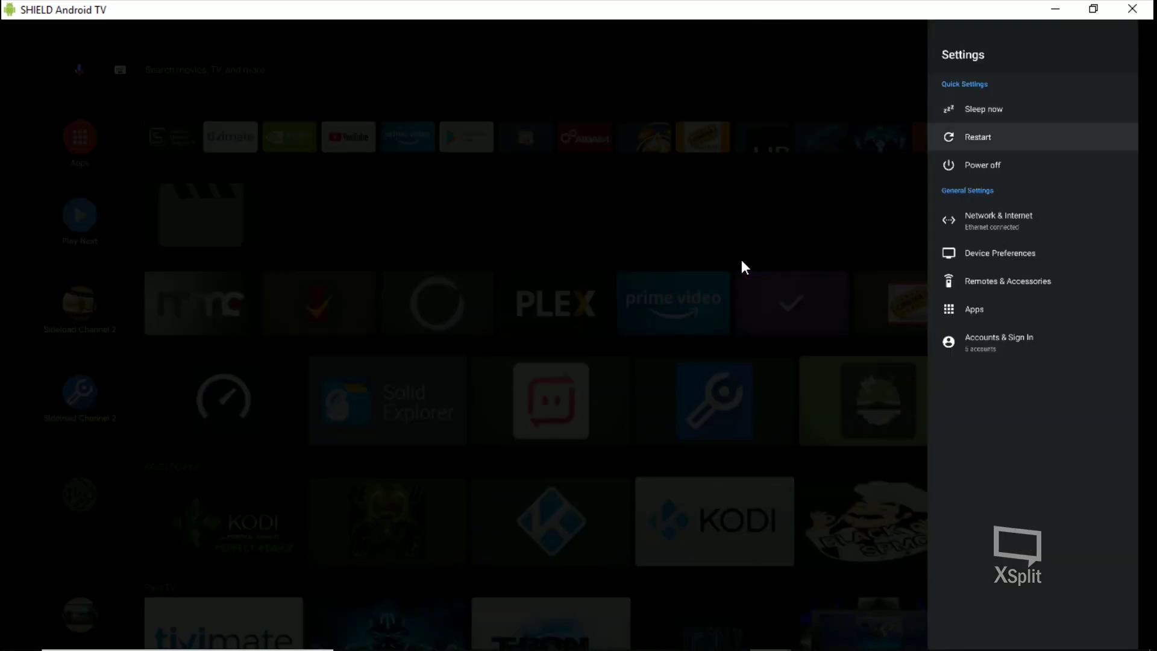
key(Down)
key(Down)
key(Down)
key(Down)
key(Up)
key(Up)
key(Up)
key(Up)
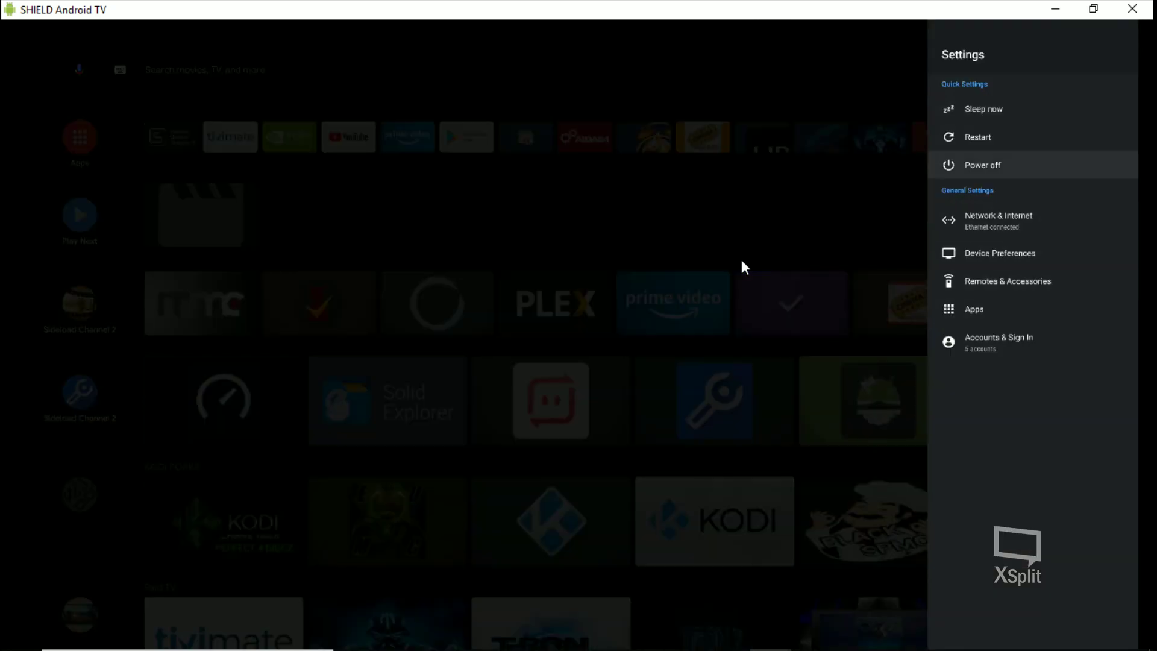
key(Escape)
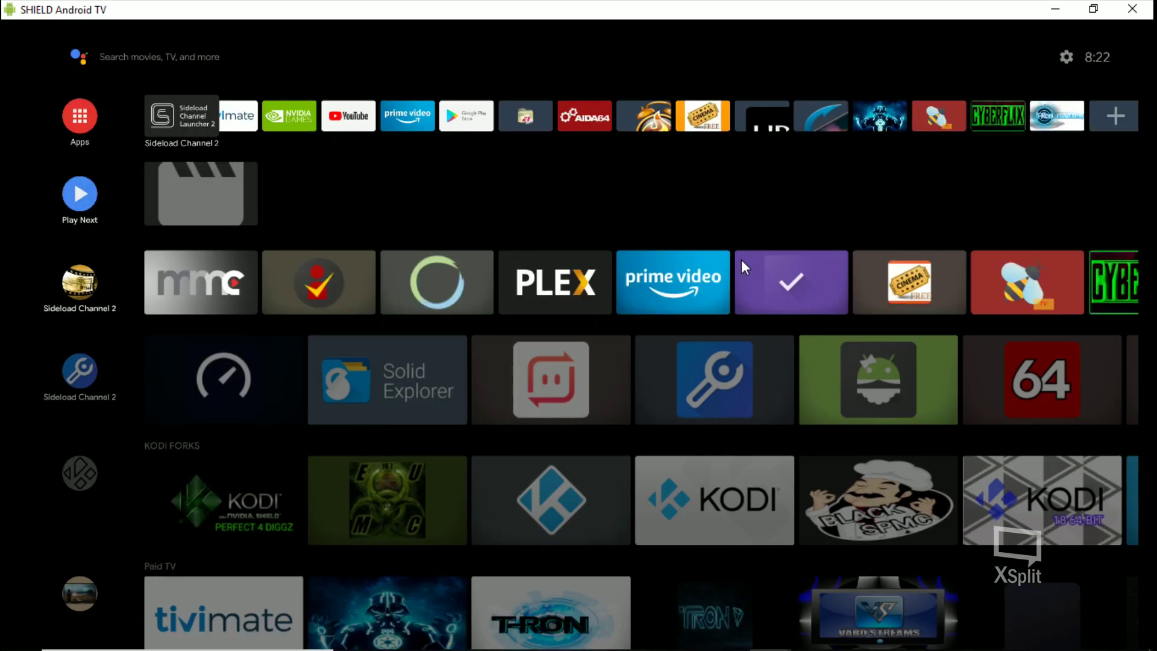
Reopen Settings, enter Device Preferences and highlight Developer options.
key(Down)
key(Up)
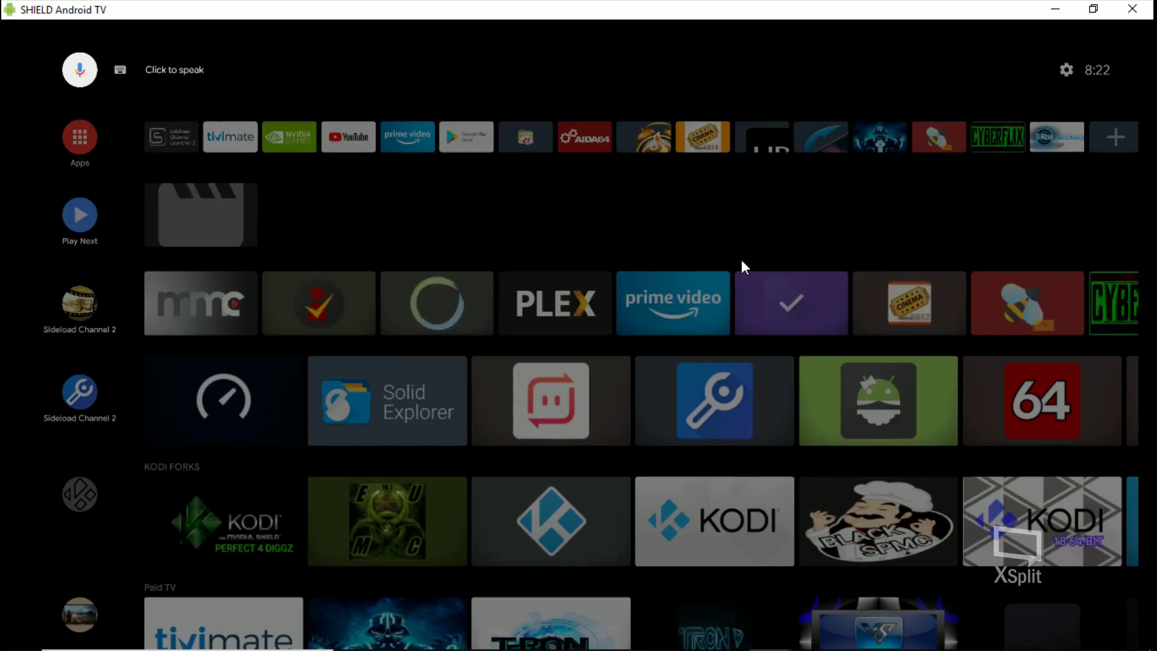
key(Right)
key(Right)
key(Right)
key(Return)
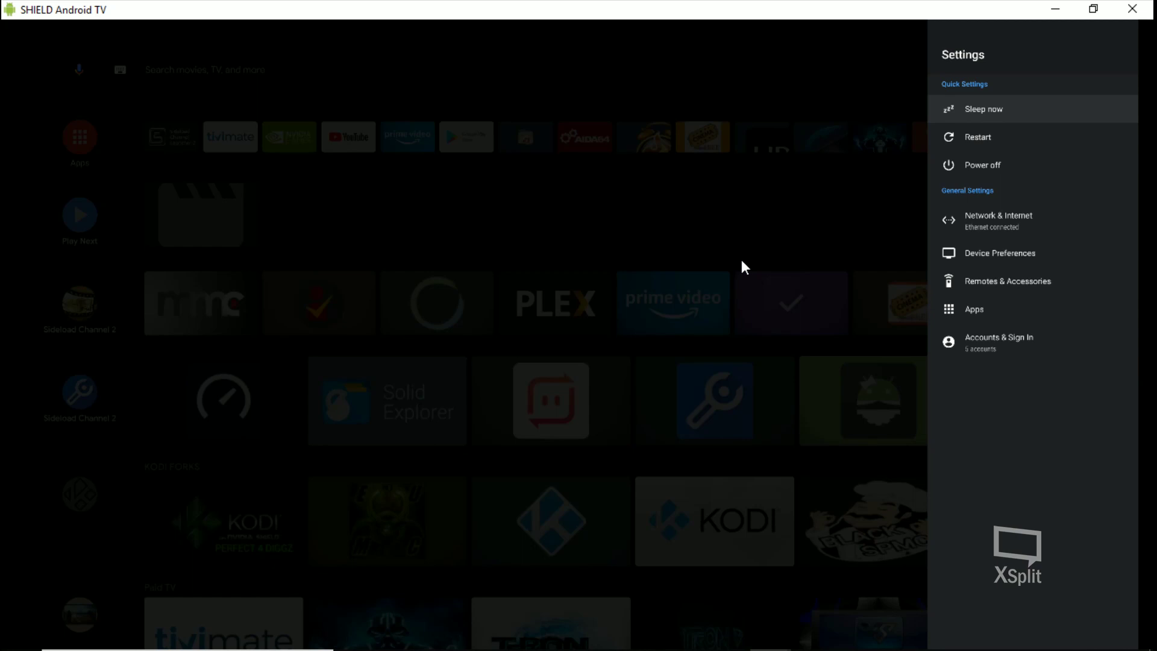
key(Down)
key(Down)
key(Down)
key(Down)
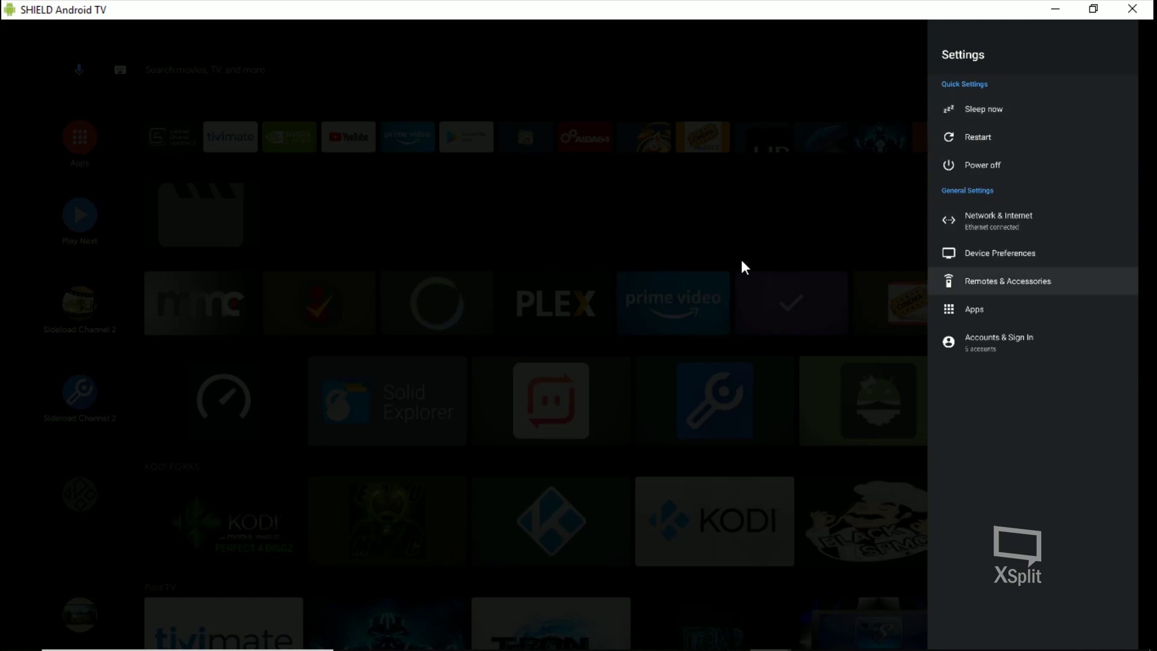
key(Up)
key(Return)
key(Down)
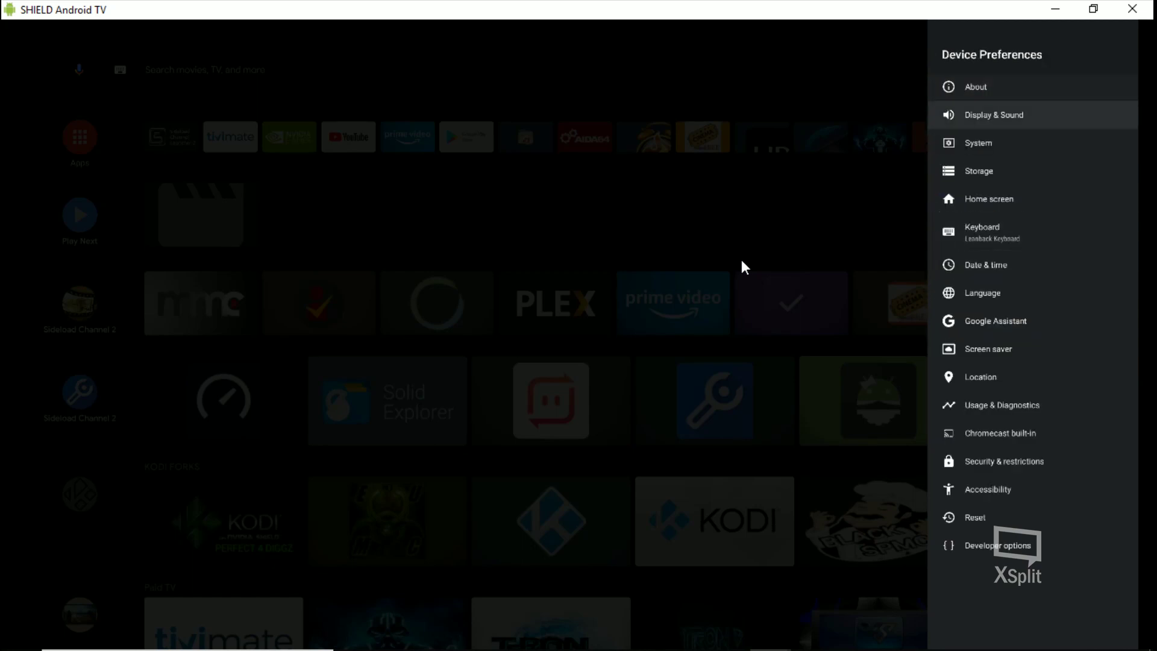
key(Down)
key(Down)
key(Down)
key(Down)
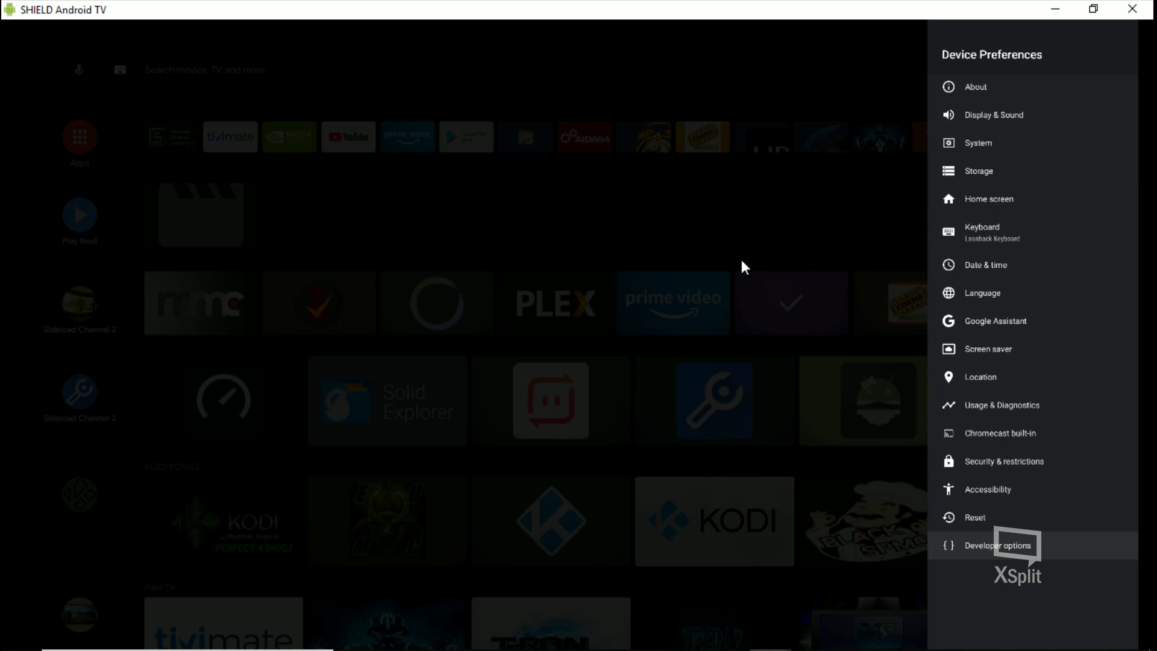
In Developer options, switch off the HDMI setting 'Show all supported modes in custom display modes'.
key(Return)
key(Down)
key(Down)
key(Down)
key(Down)
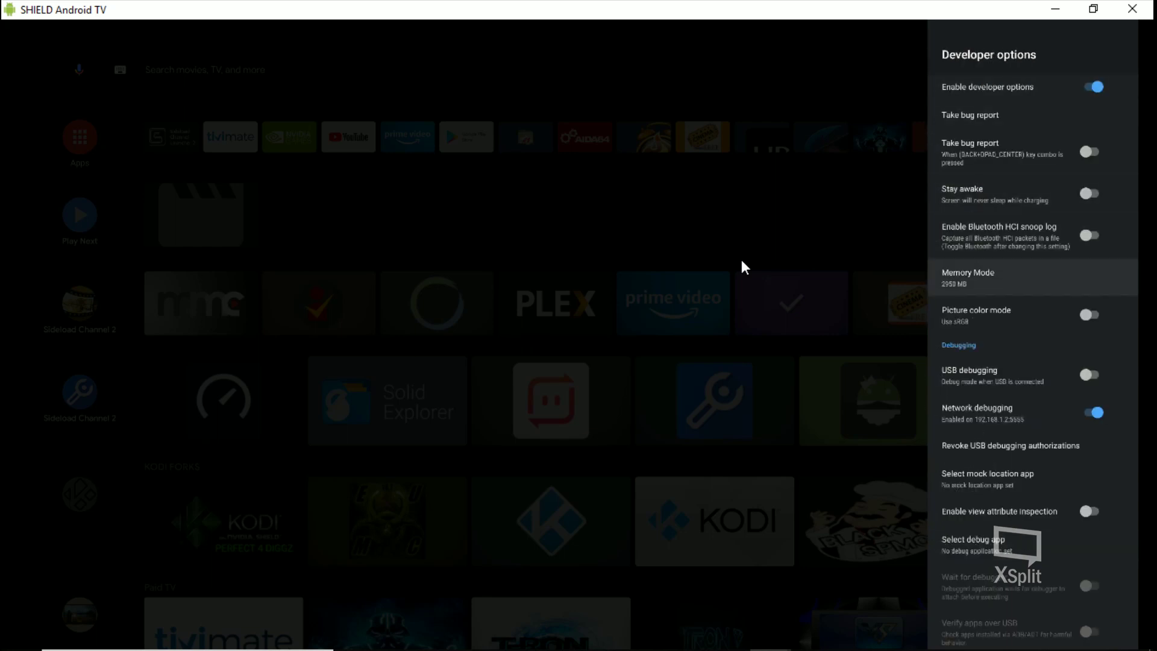
key(Down)
key(Down)
key(Down)
key(Down)
key(Down)
key(Down)
key(Down)
key(Down)
key(Down)
key(Down)
key(Down)
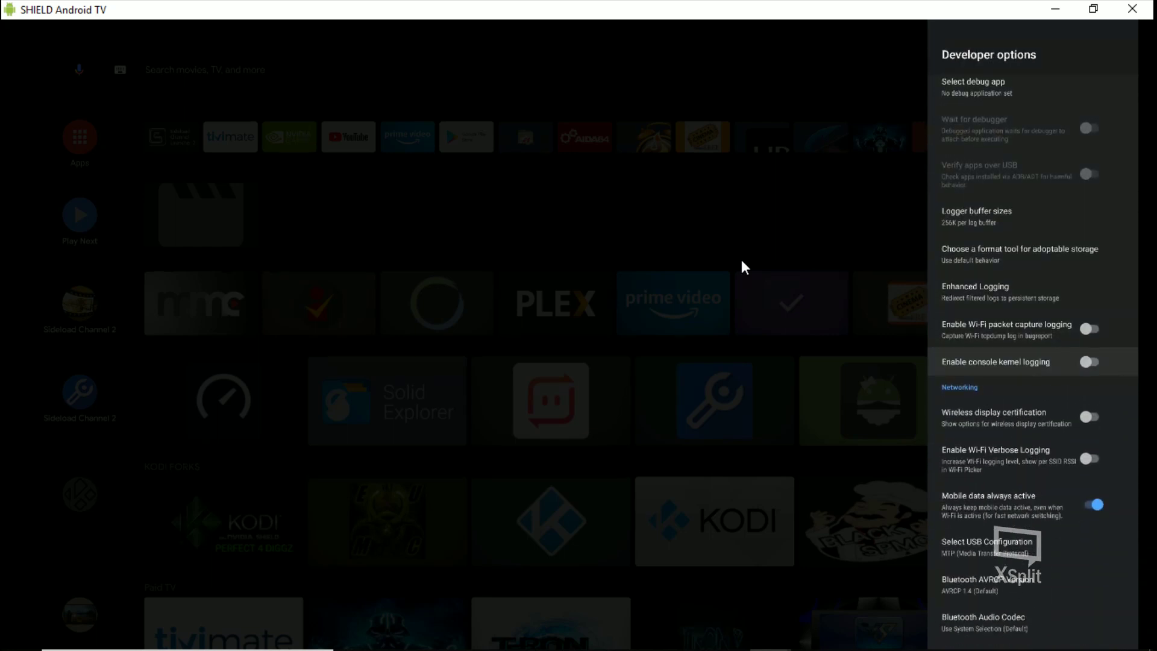
key(Down)
key(Down)
key(Down)
key(Down)
key(Down)
key(Down)
key(Down)
key(Down)
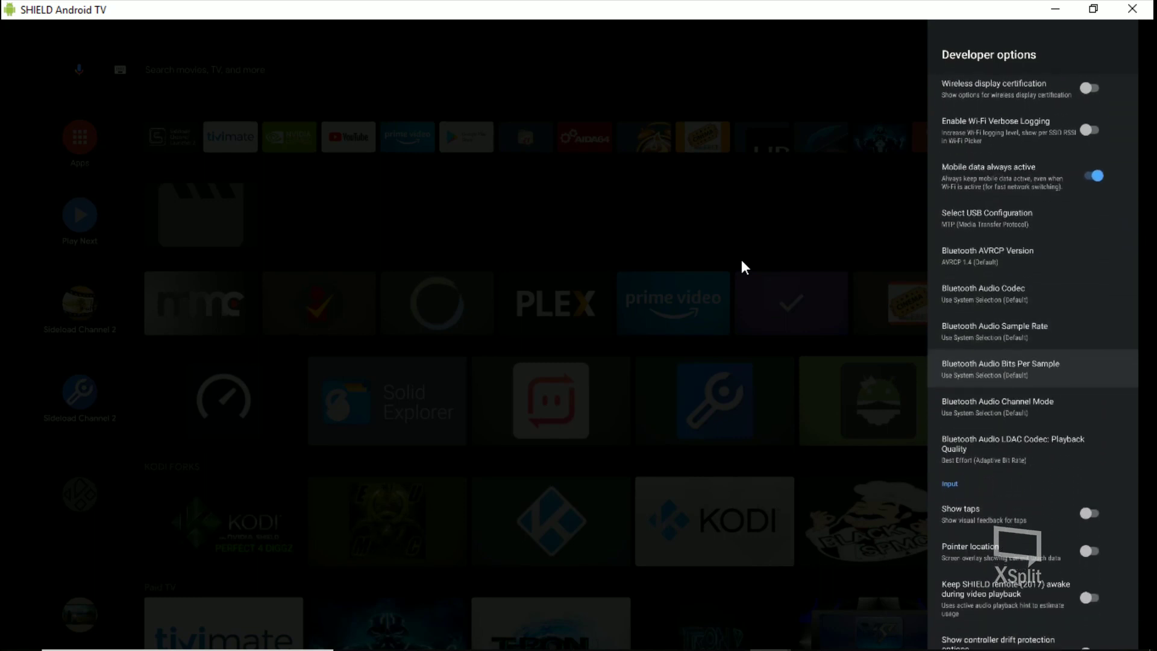
key(Down)
key(Down)
key(Down)
key(Down)
key(Down)
key(Down)
key(Down)
key(Down)
key(Down)
key(Down)
key(Down)
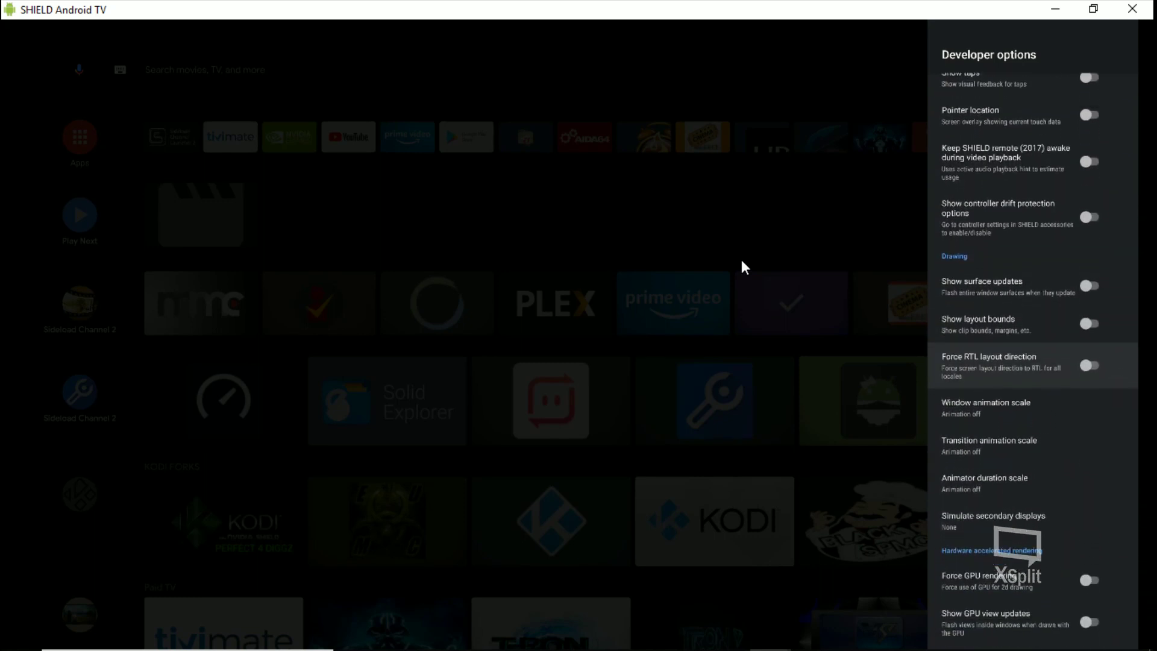
key(Down)
key(Down)
key(Down)
key(Down)
key(Down)
key(Down)
key(Down)
key(Down)
key(Down)
key(Down)
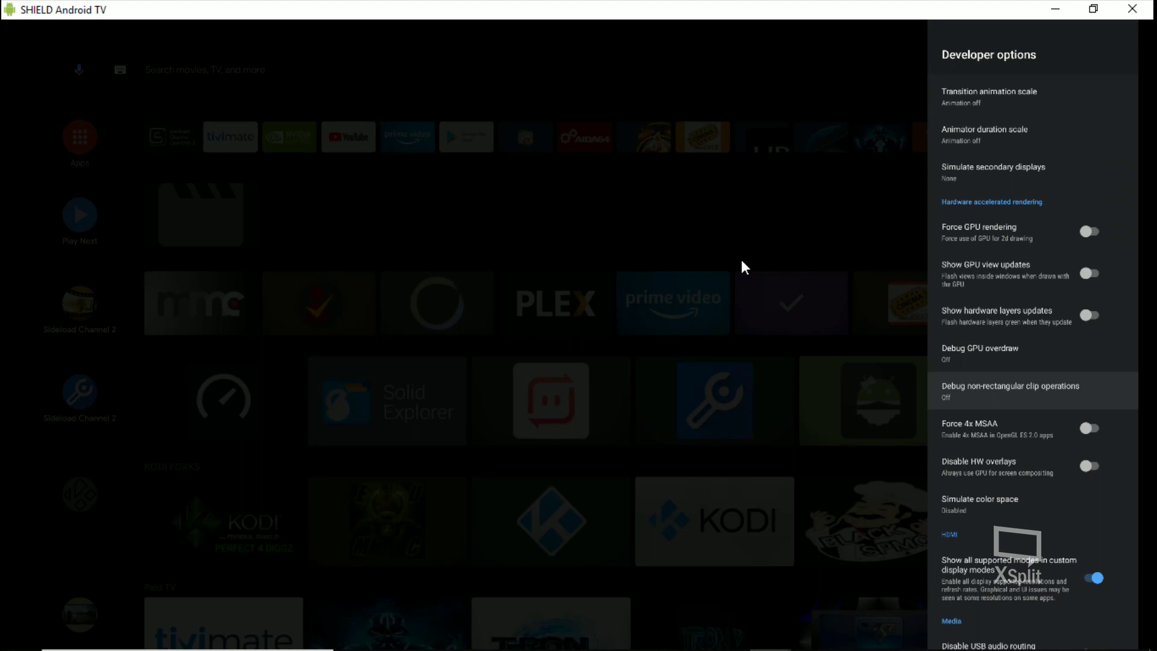
key(Down)
key(Down)
key(Down)
key(Down)
key(Down)
key(Down)
key(Down)
key(Down)
key(Down)
key(Down)
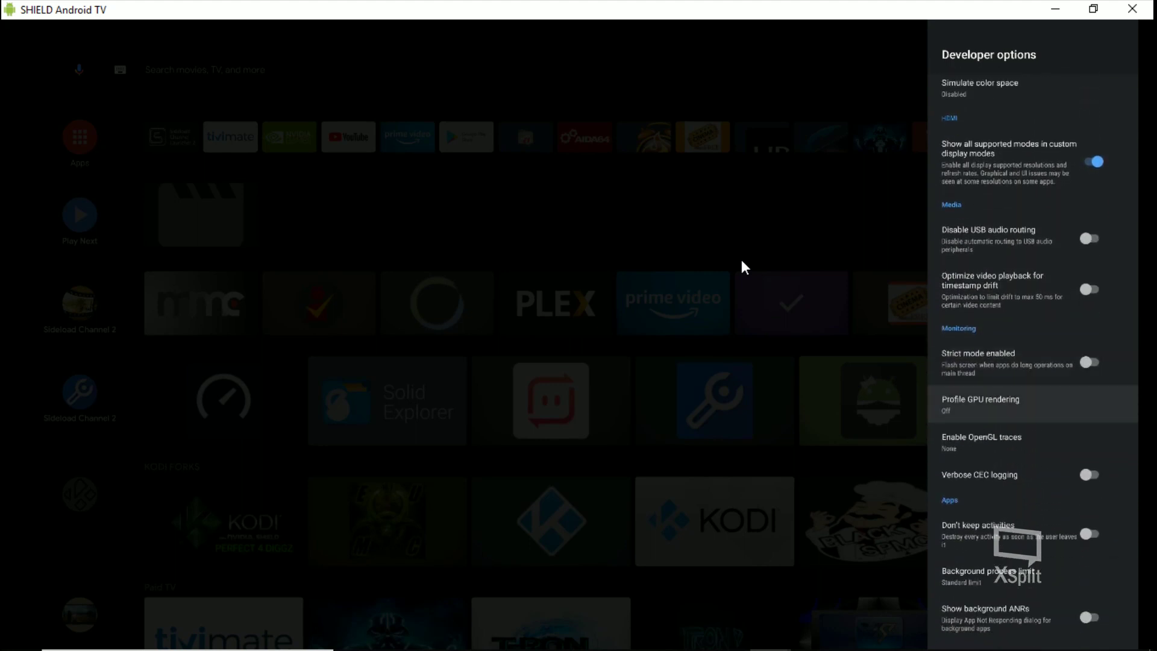
key(Down)
key(Down)
key(Down)
key(Down)
key(Down)
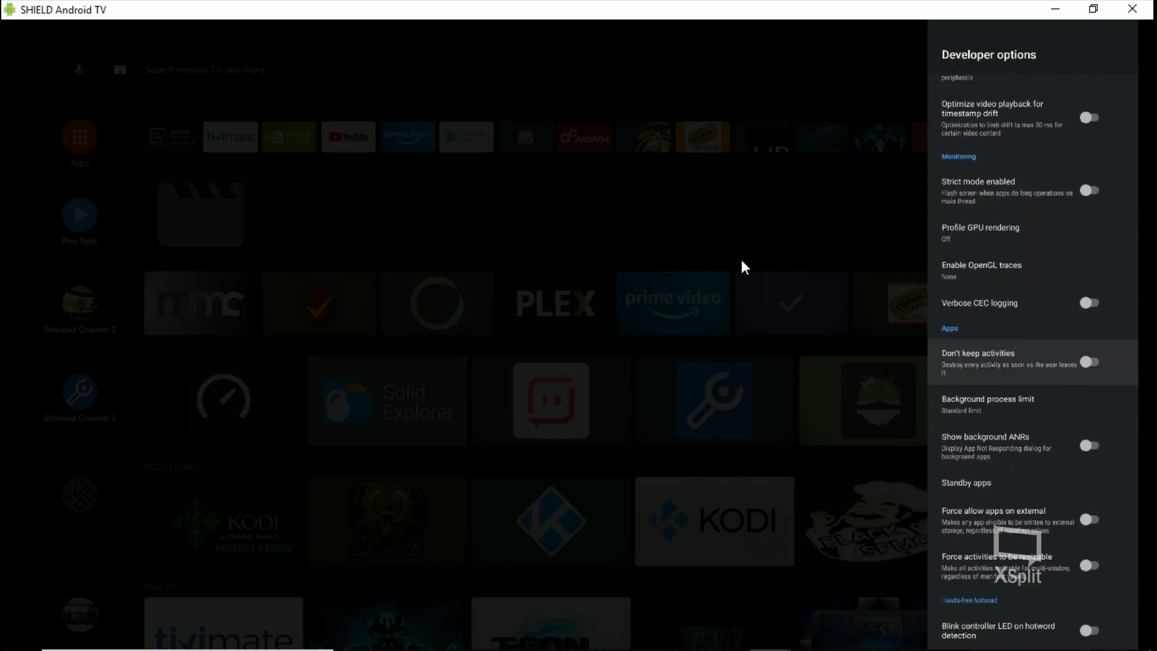
key(Up)
key(Up)
key(Up)
key(Up)
key(Up)
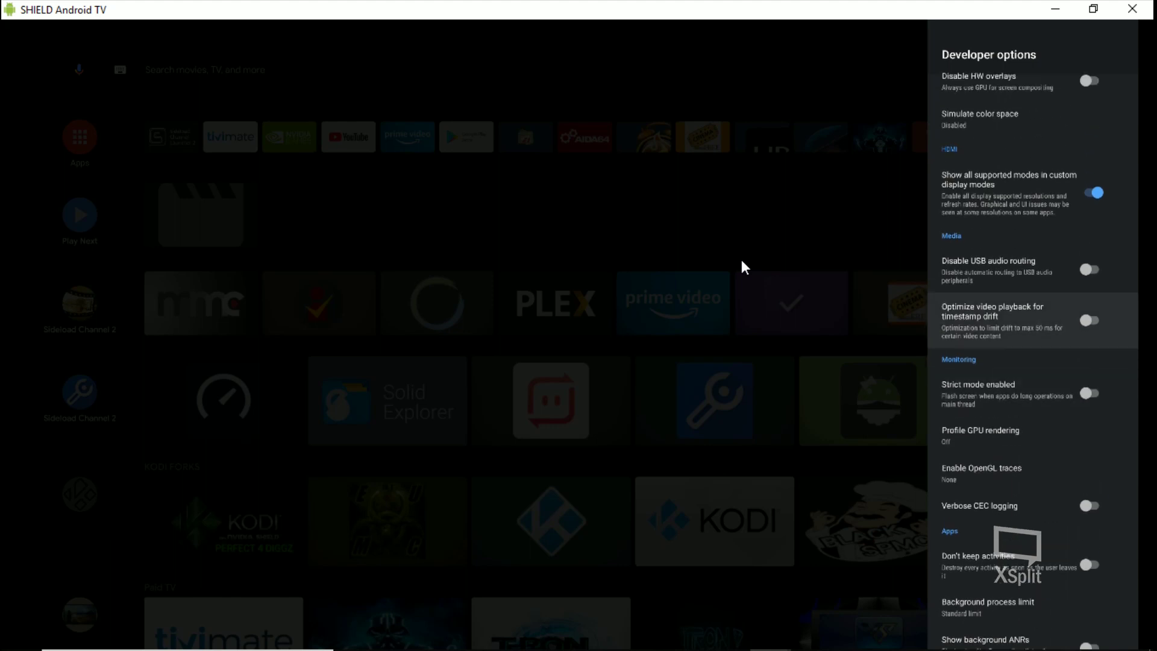
key(Up)
key(Up)
key(Up)
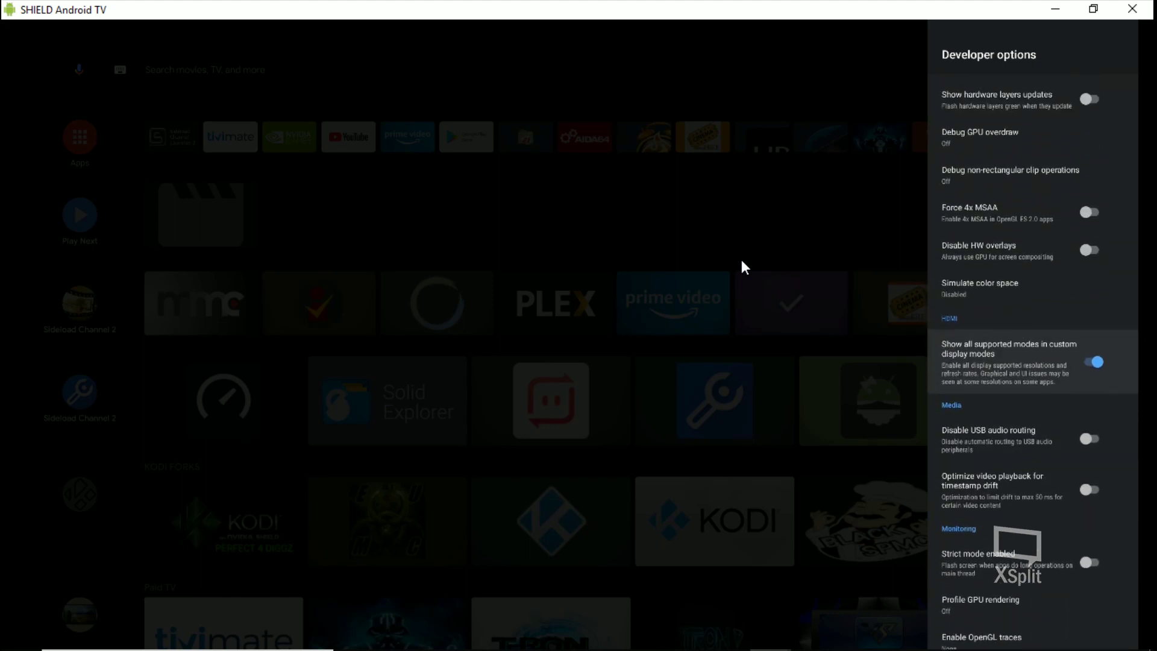
key(Return)
Return to the main Settings list and confirm Restart SHIELD from Quick Settings.
key(Escape)
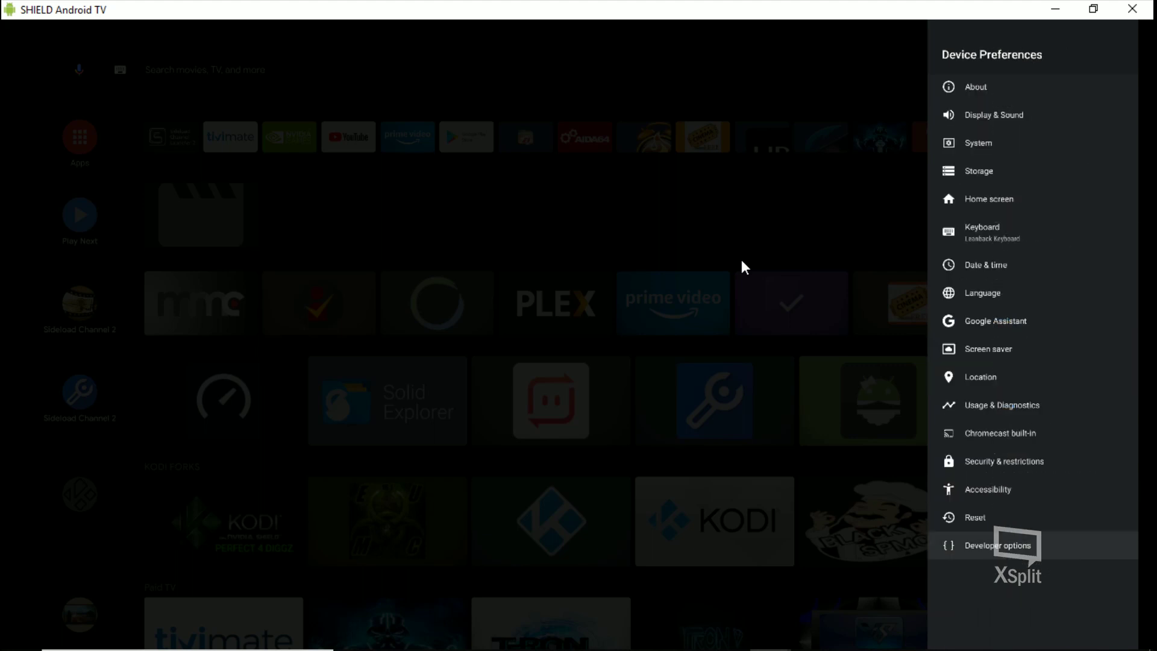
key(Escape)
key(Up)
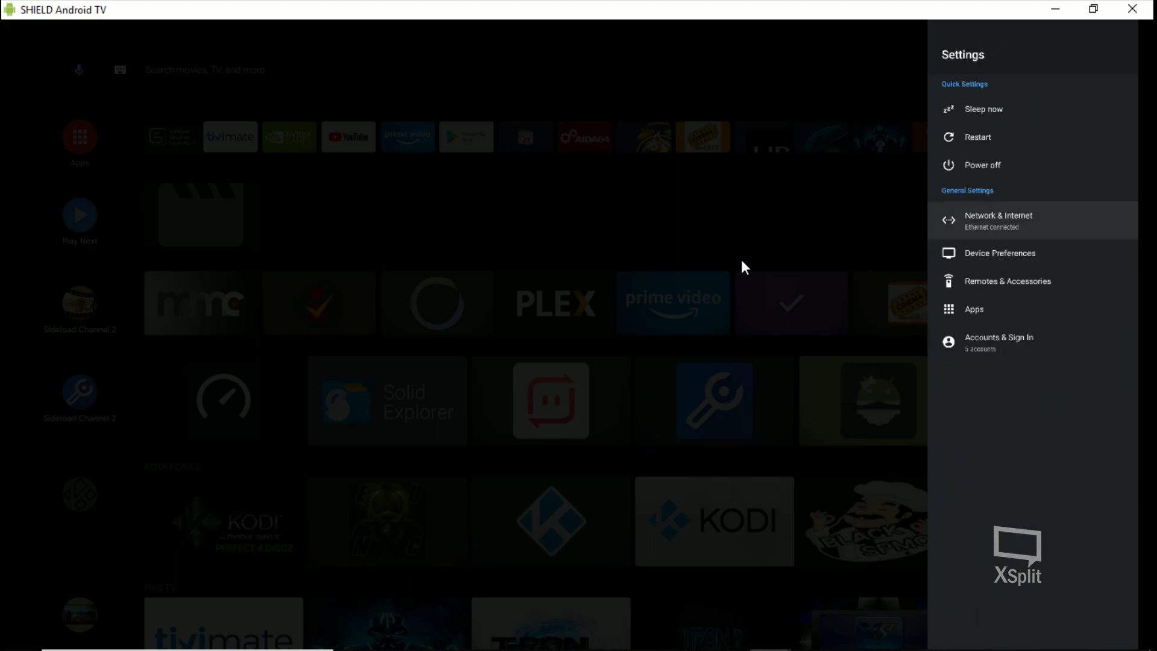
key(Up)
key(Up)
key(Return)
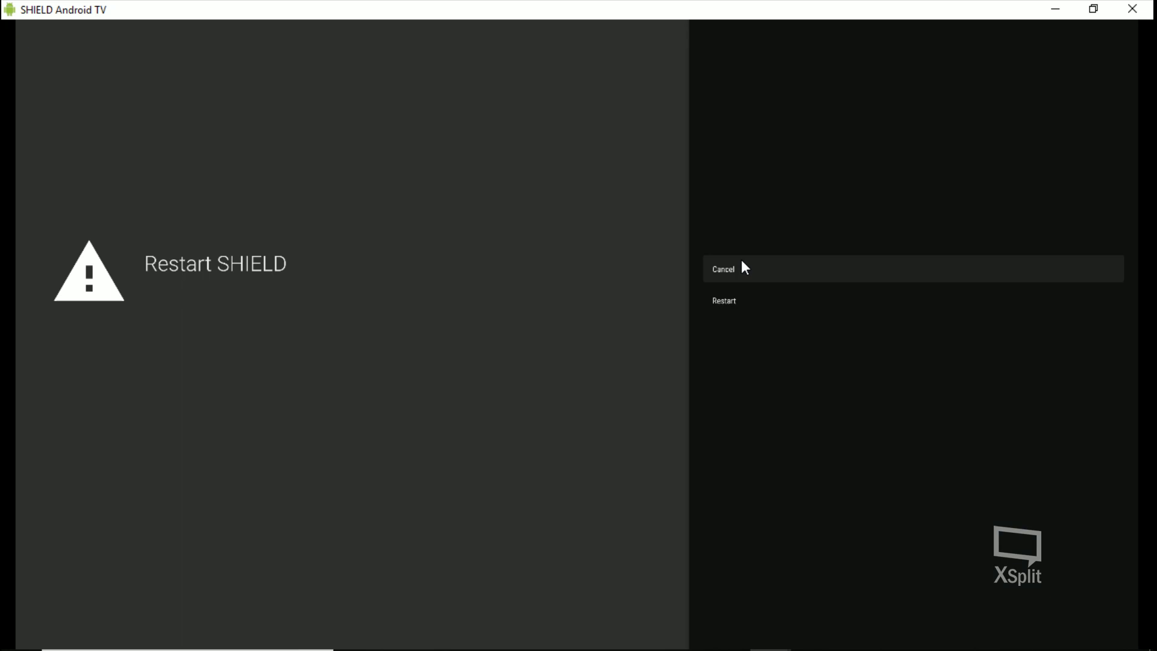
key(Down)
key(Return)
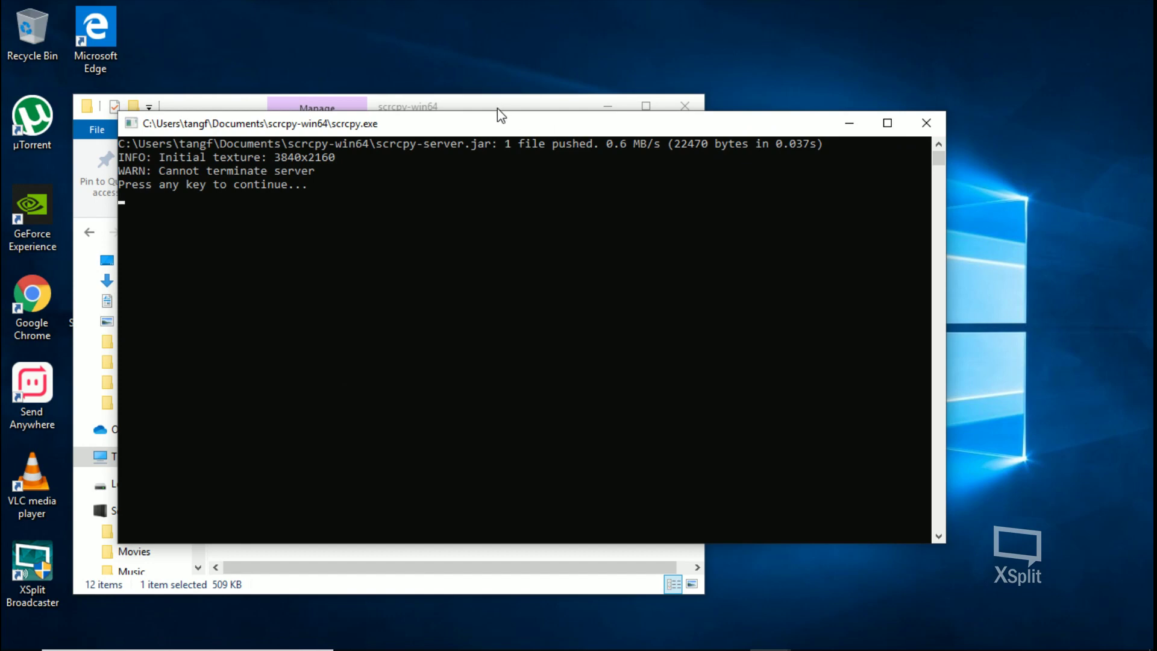
Dismiss the failed scrcpy console, returning to the scrcpy-win64 folder.
key(Return)
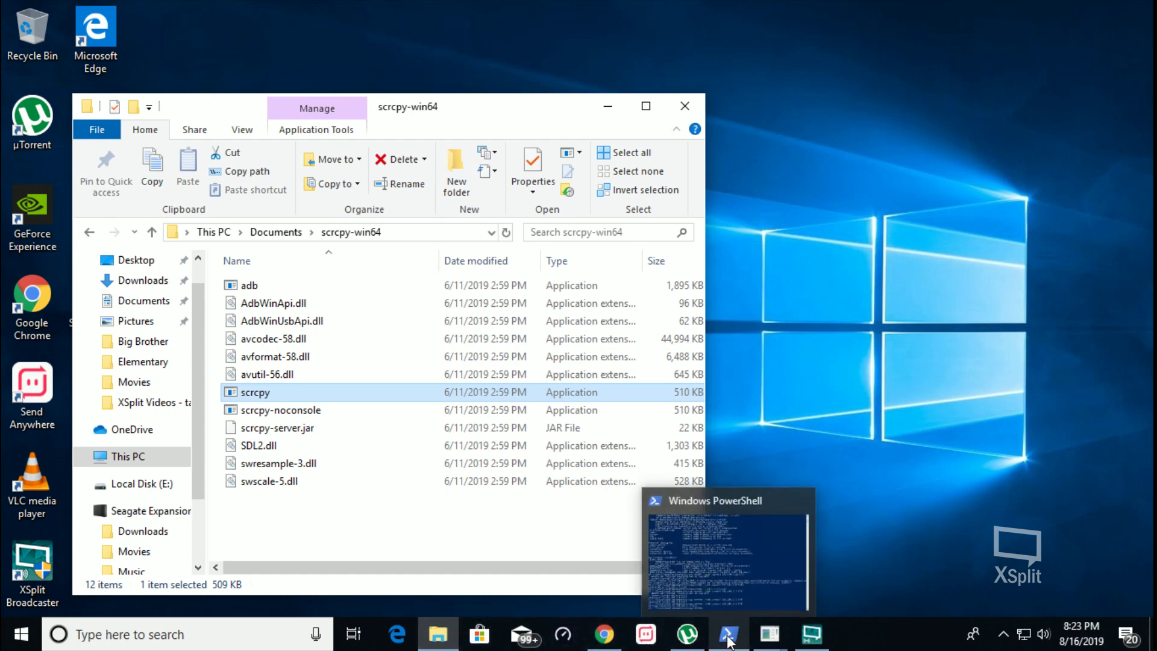
Run adb connect 192.168.1.2:5555, then relaunch scrcpy and maximize the SHIELD window.
mouse_move(728, 634)
click(725, 638)
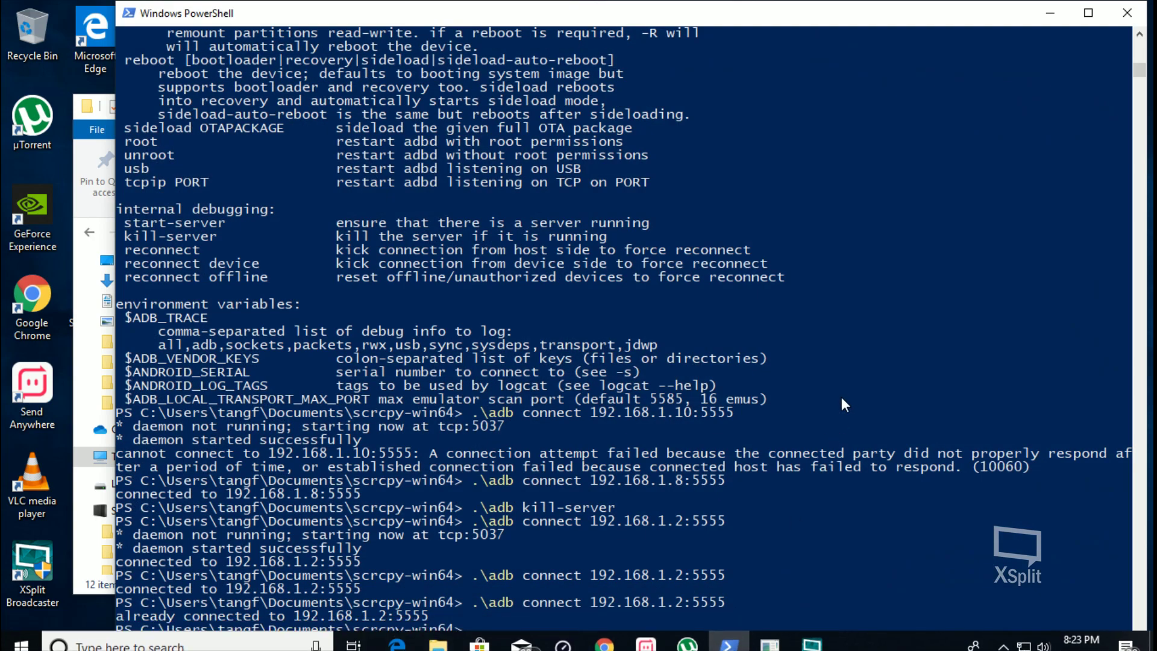
text(.)
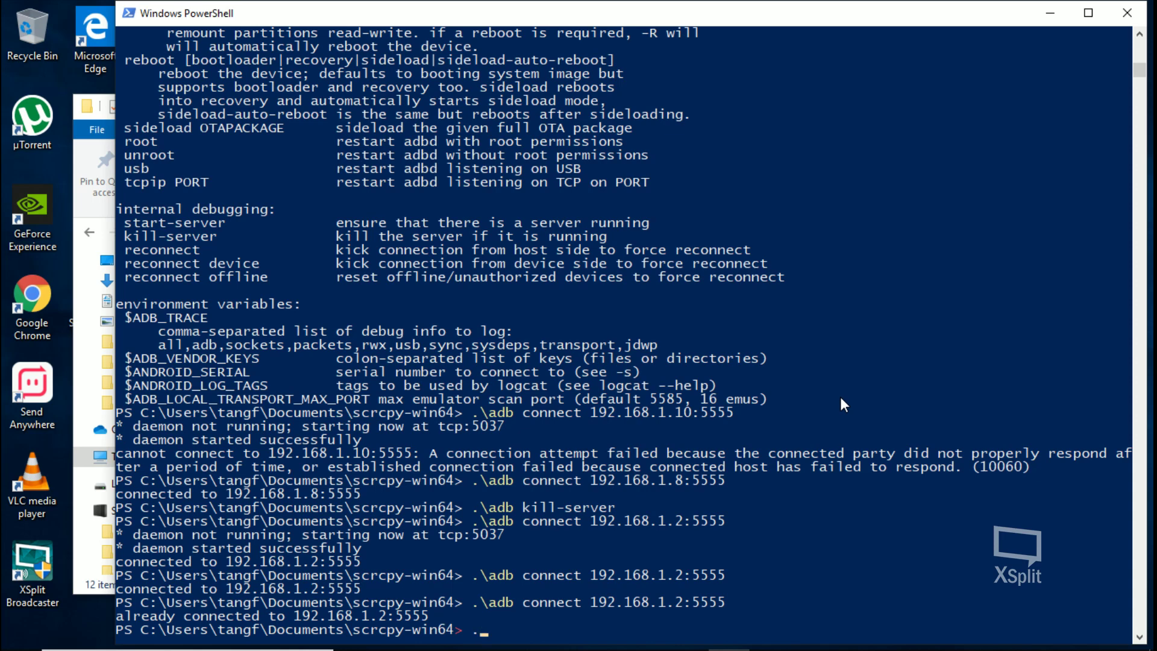
text(\adb )
text(connec)
text(t 19)
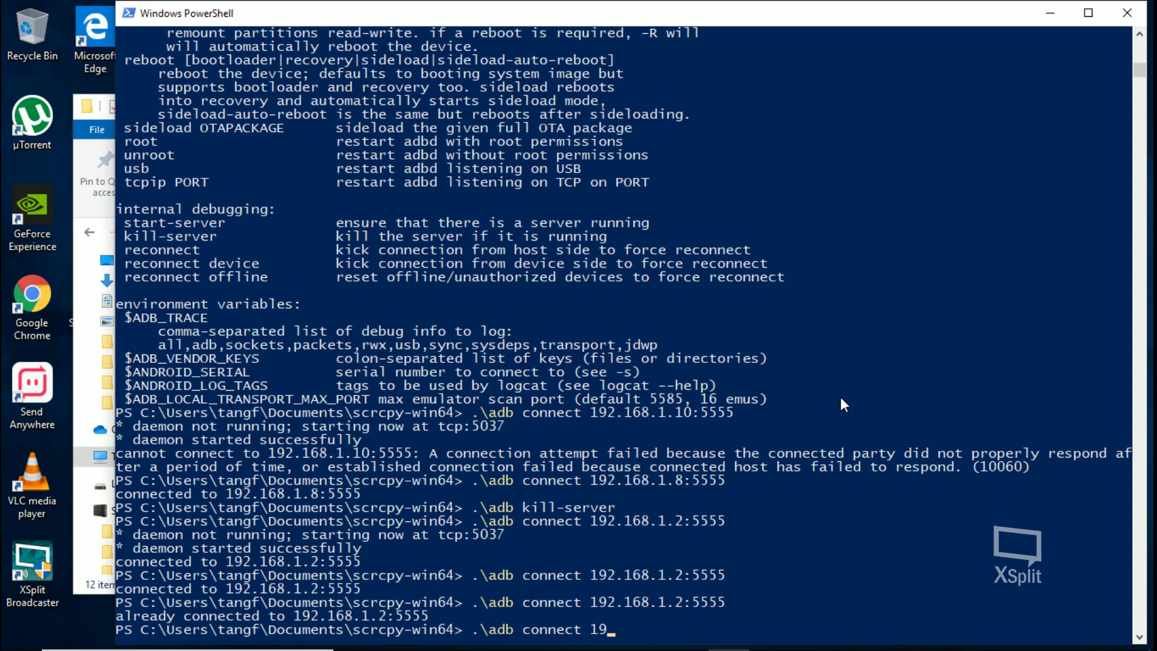
text(2.168.1)
text(.2:555)
text(5)
key(Return)
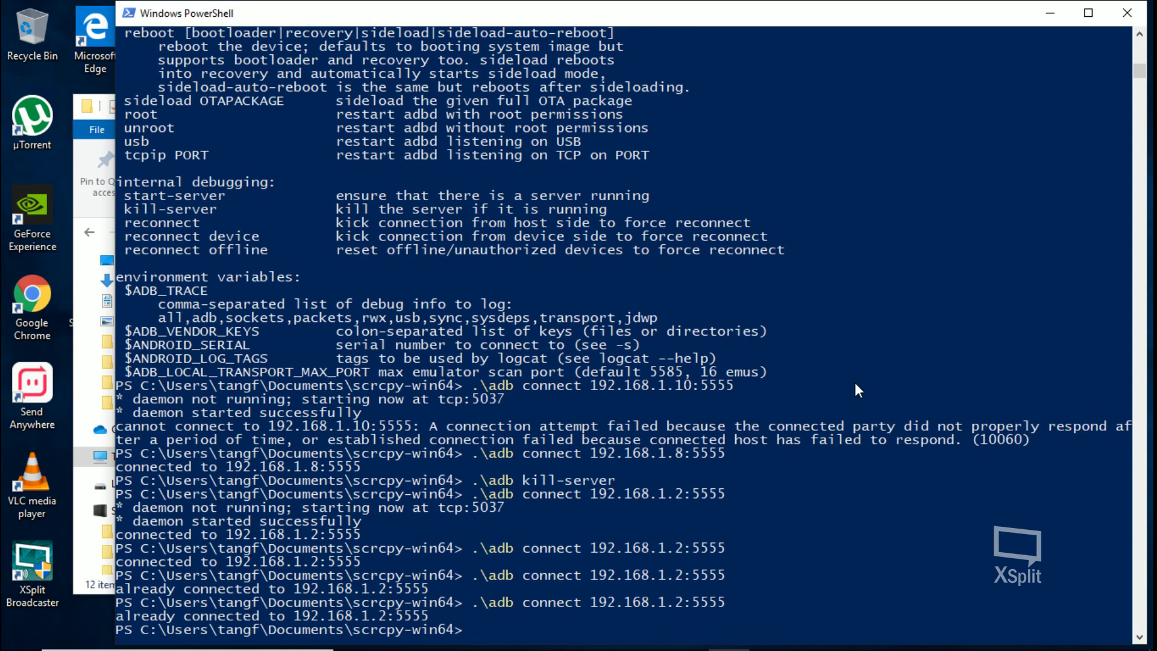
click(437, 635)
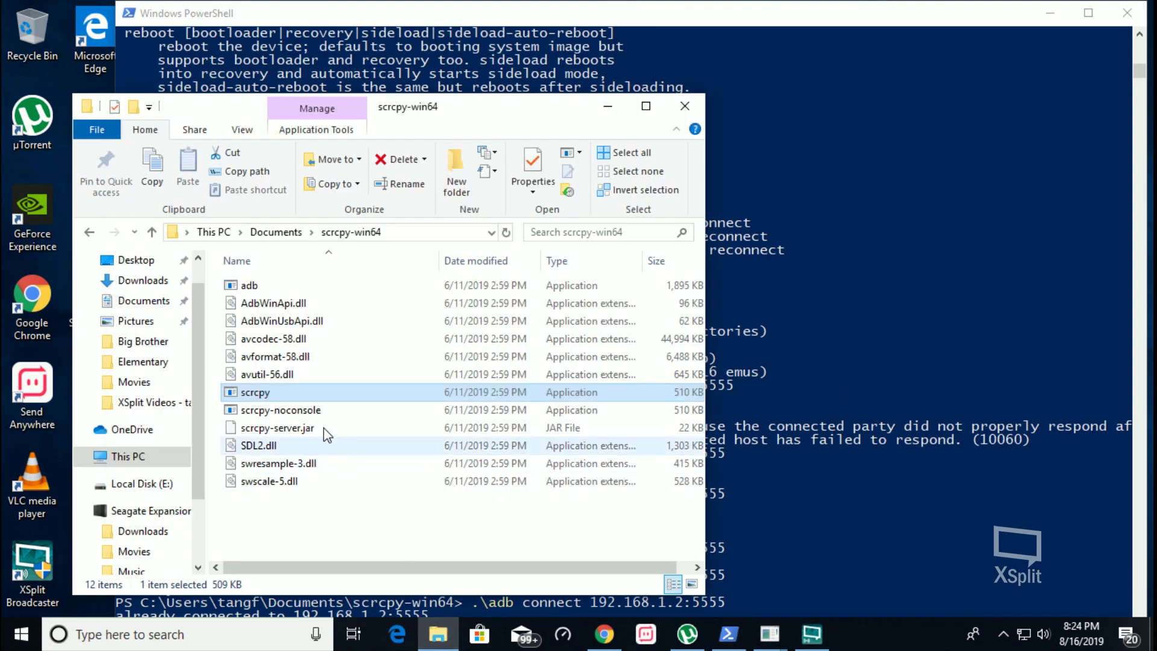
double_click(236, 393)
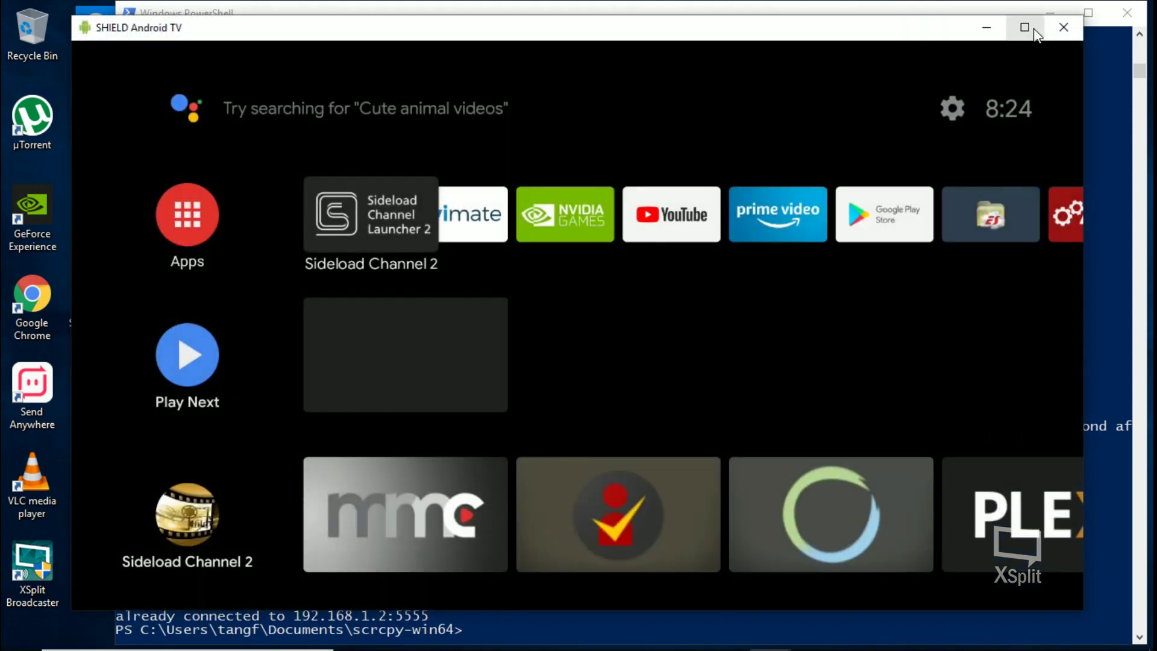
click(1024, 27)
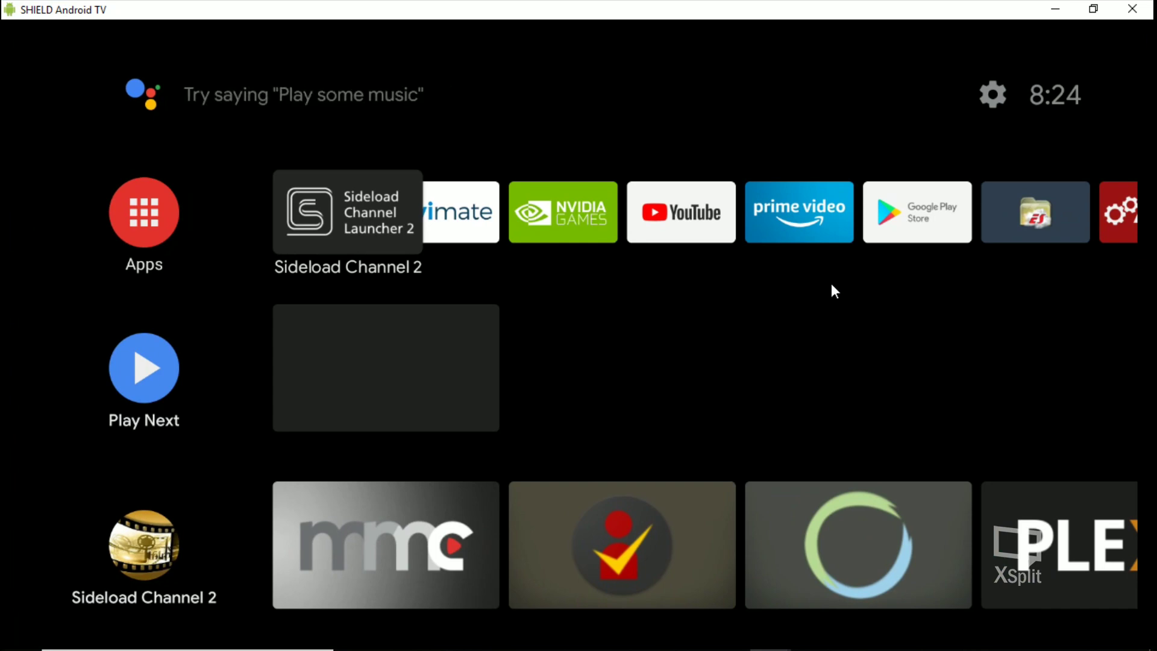
scroll(830, 283, down, 5)
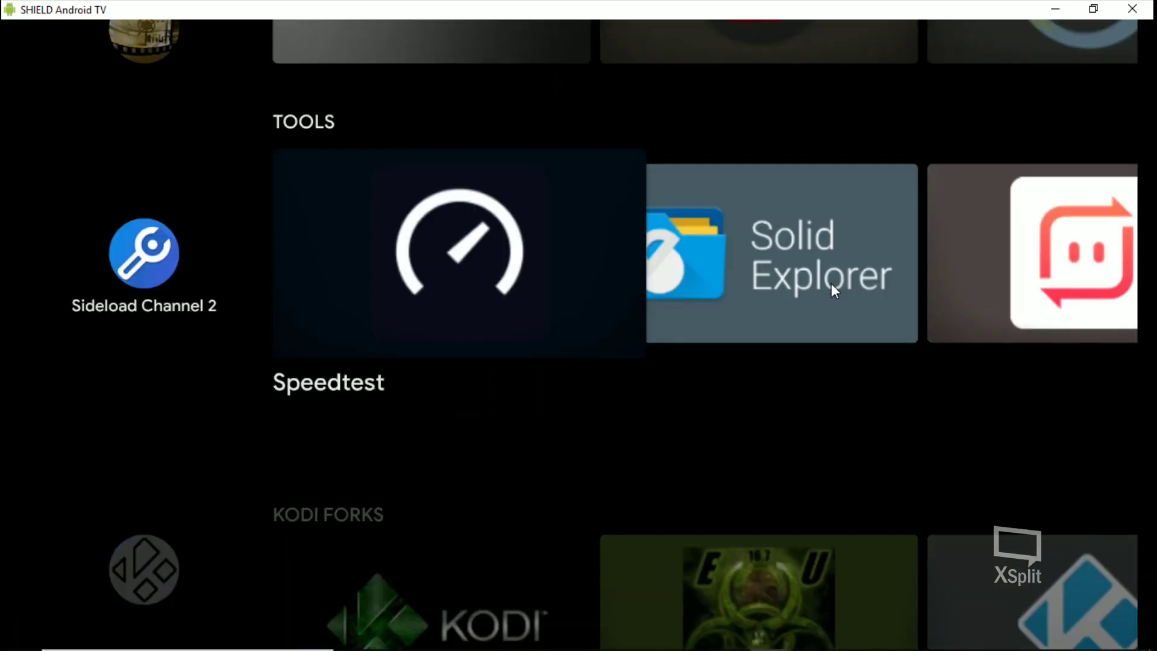
scroll(831, 283, up, 5)
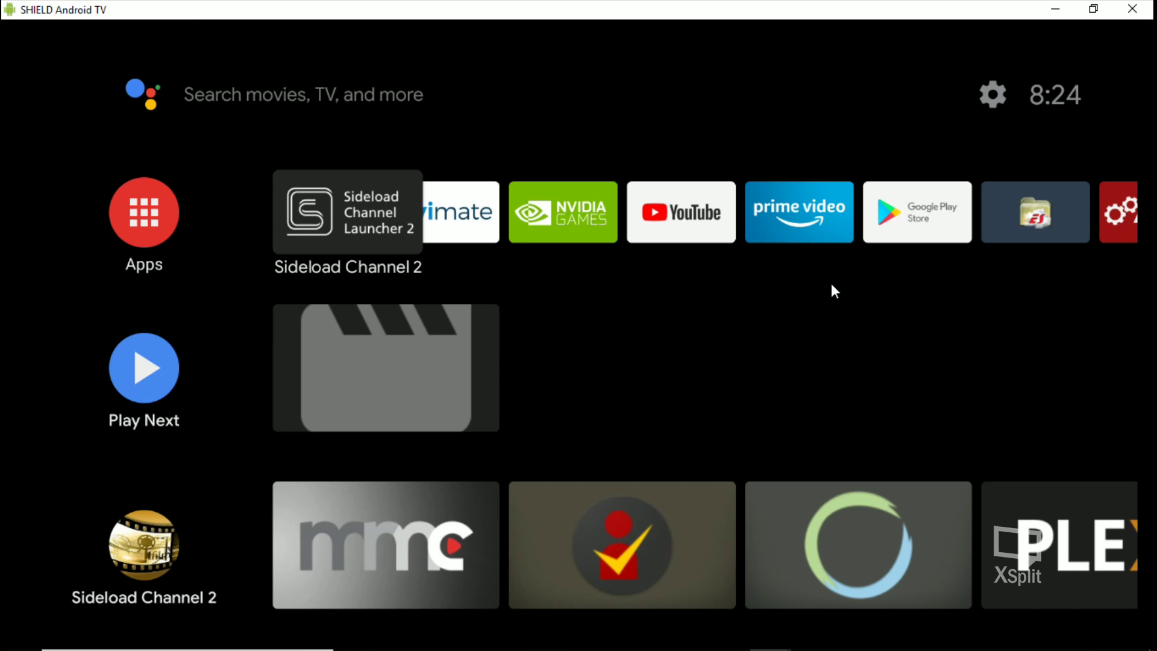
Choose Android TV Home in the Select a Home app dialog.
key(Home)
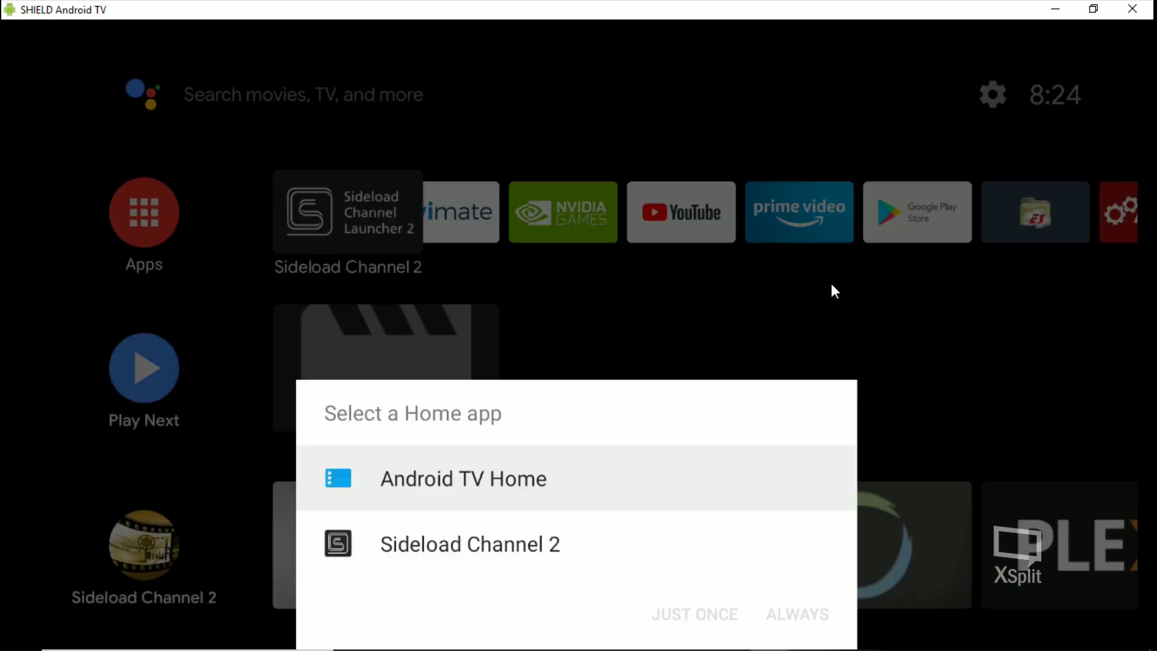
key(Down)
key(Up)
key(Return)
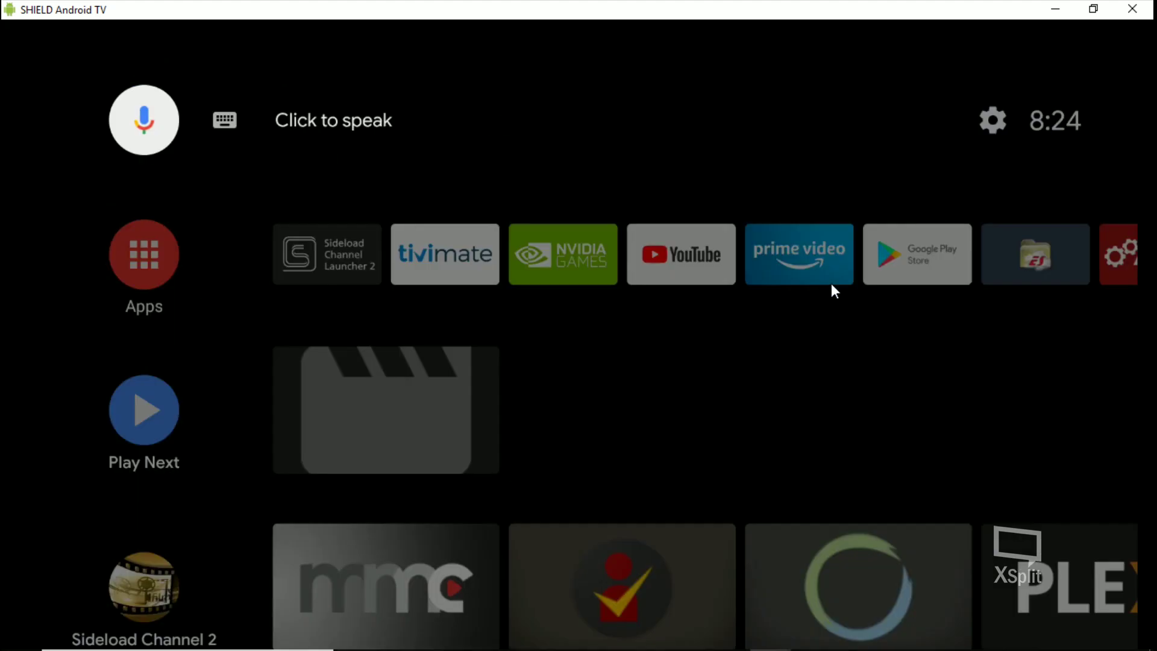
Navigate the home screen's top row to the gear icon and open Settings.
key(Down)
key(Up)
key(Right)
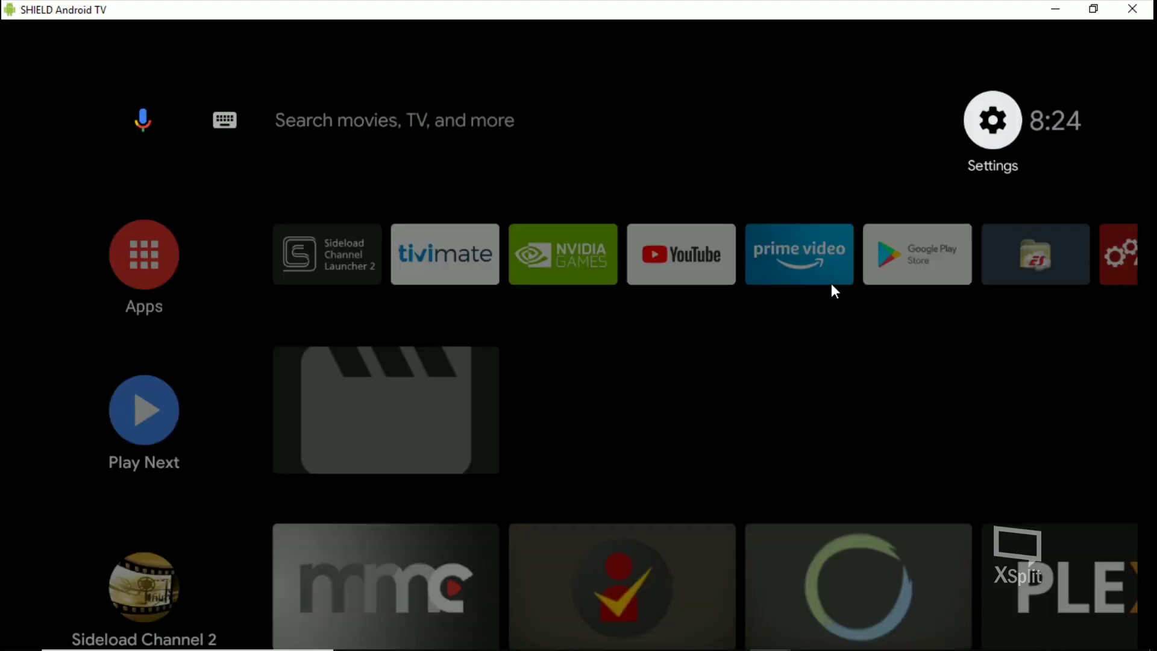
key(Down)
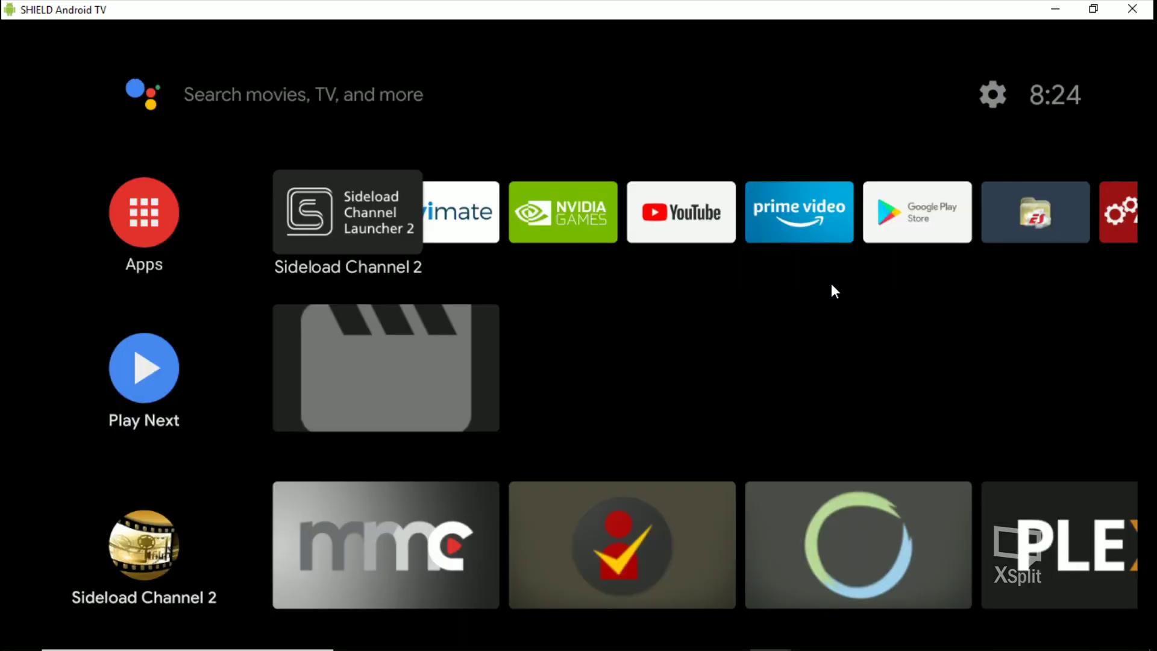
key(Up)
key(Right)
key(Right)
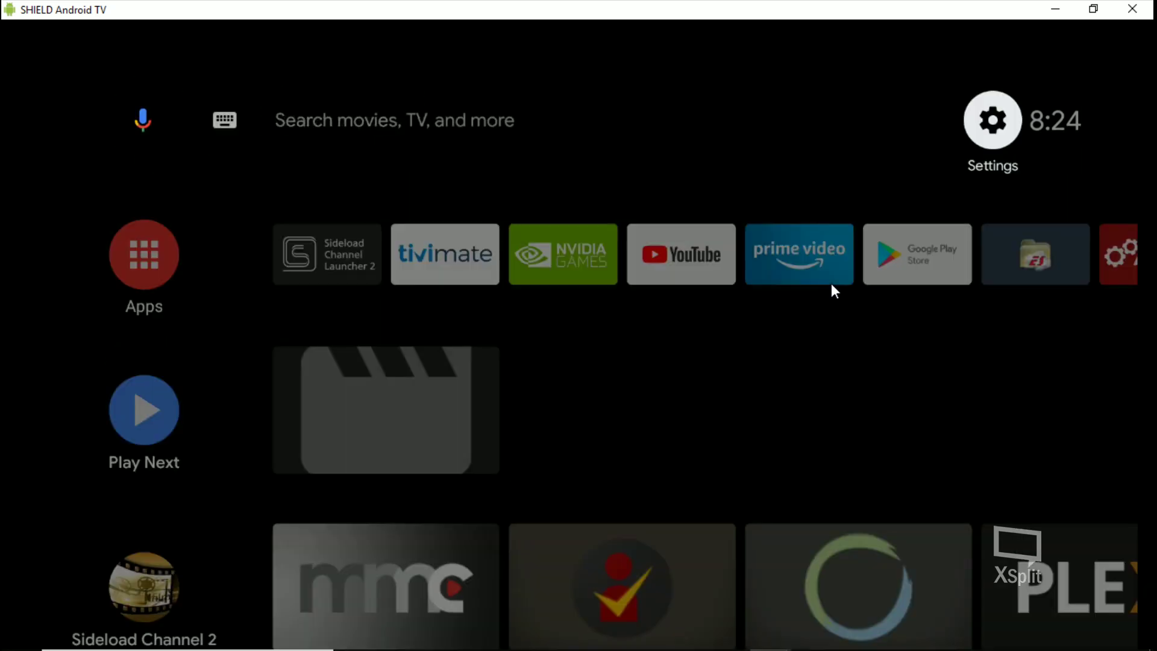
key(Return)
Highlight Device Preferences, close the Settings panel, and bring the XSplit window forward.
key(Down)
key(Down)
key(Down)
key(Down)
key(Down)
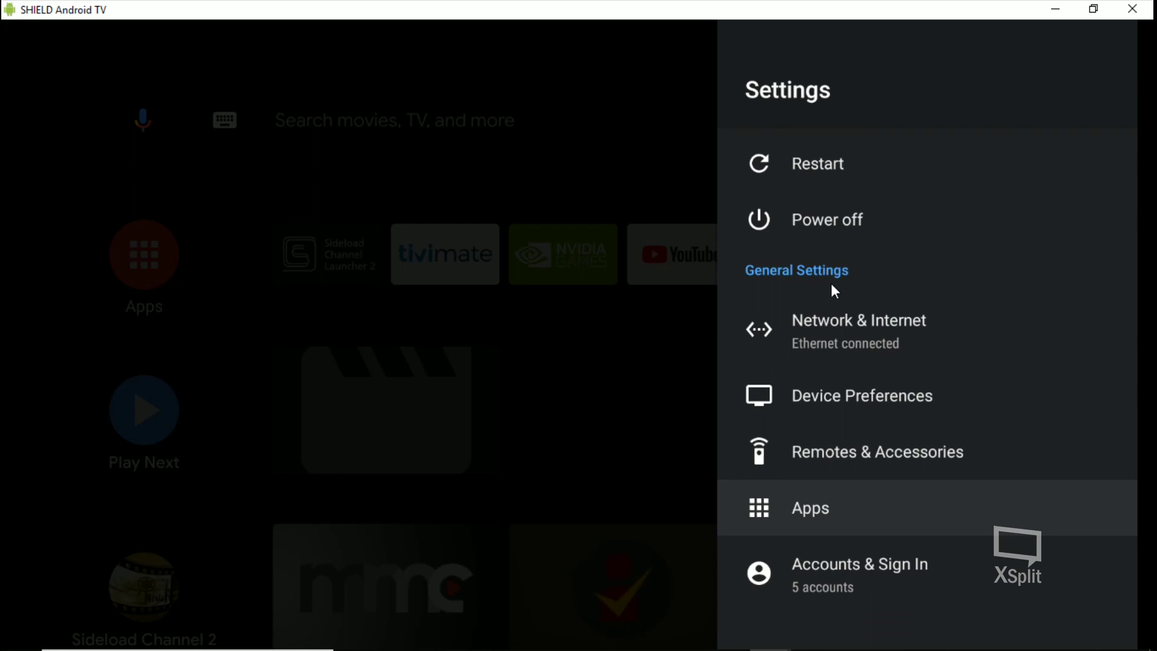
key(Up)
key(Up)
key(Down)
key(Up)
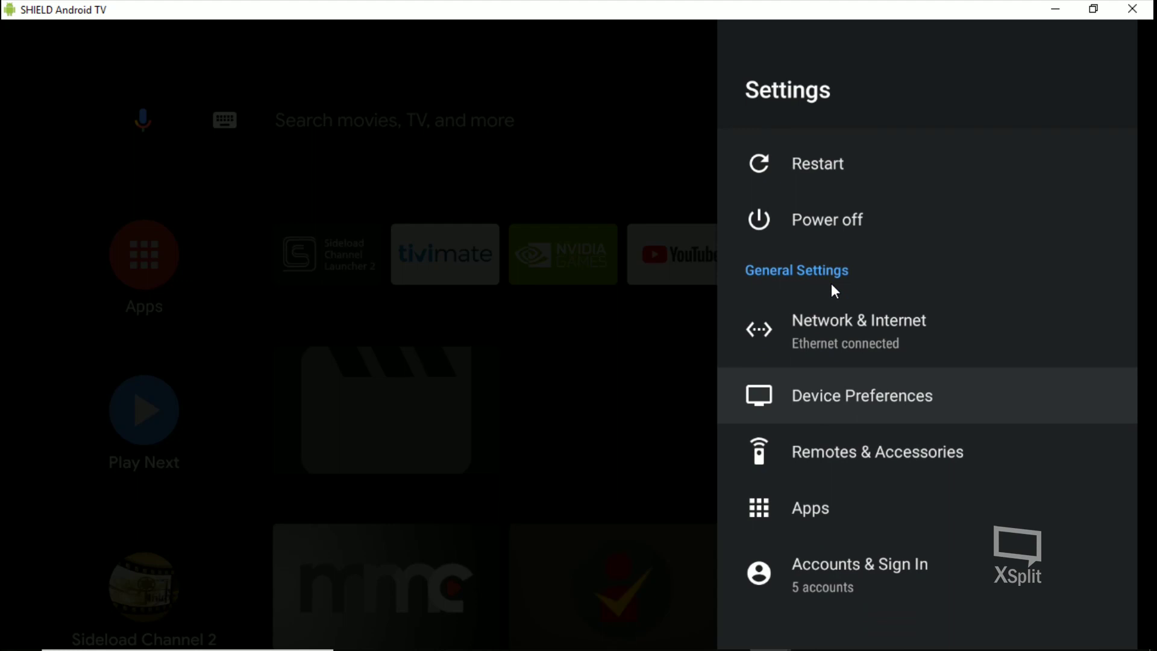
key(Escape)
mouse_move(804, 643)
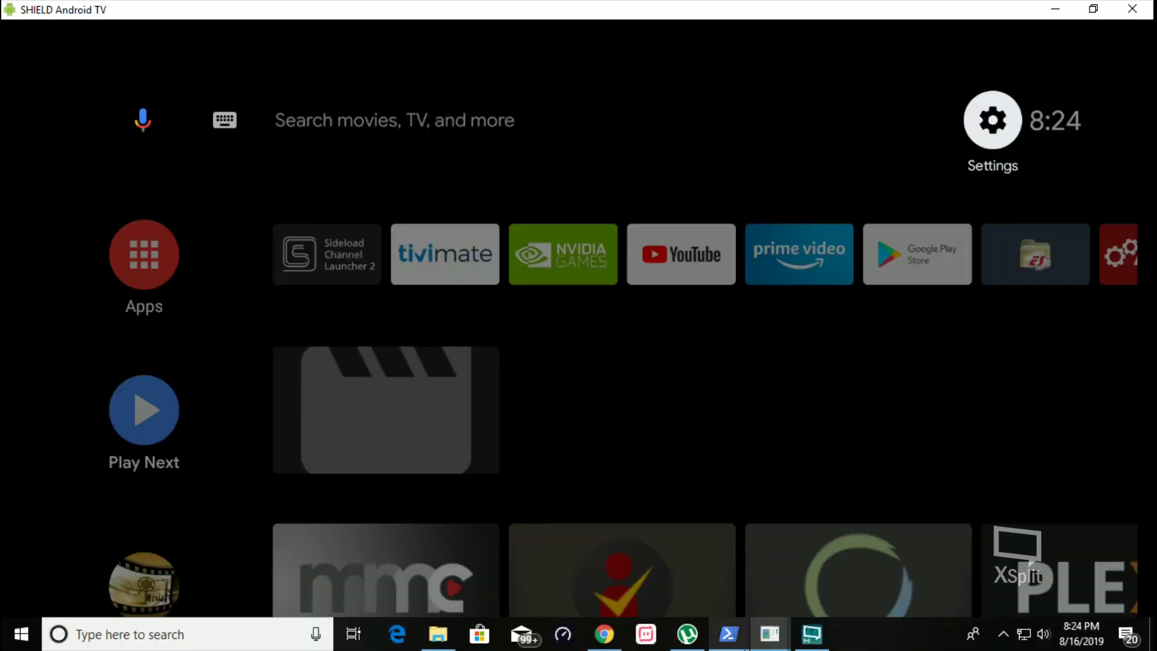
click(811, 634)
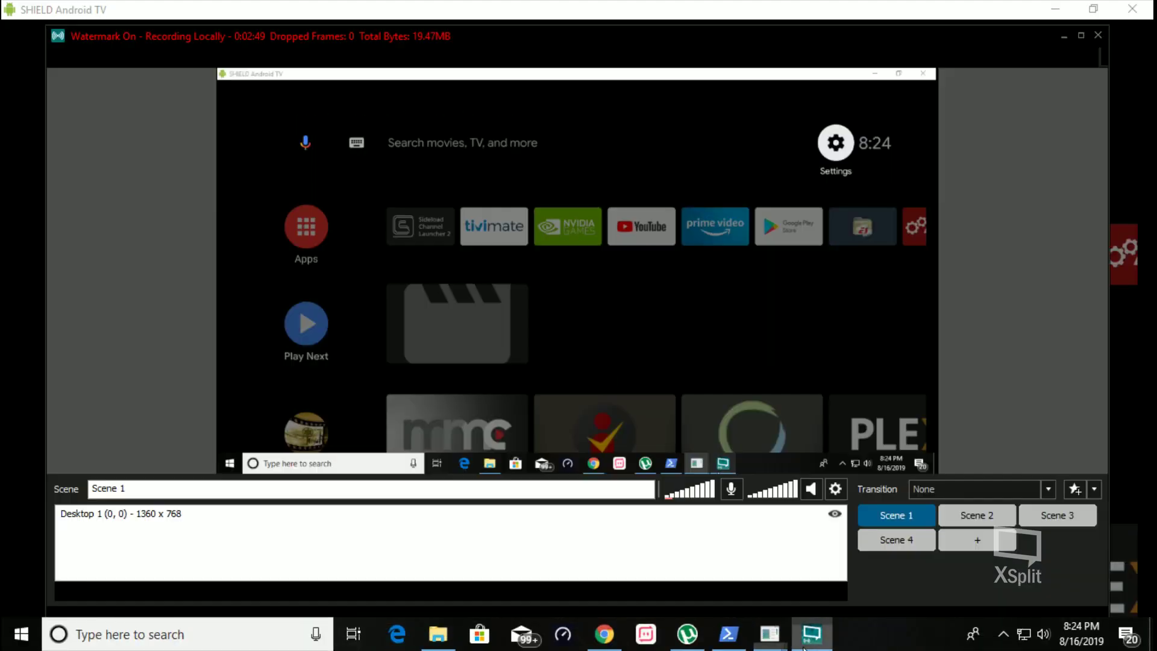